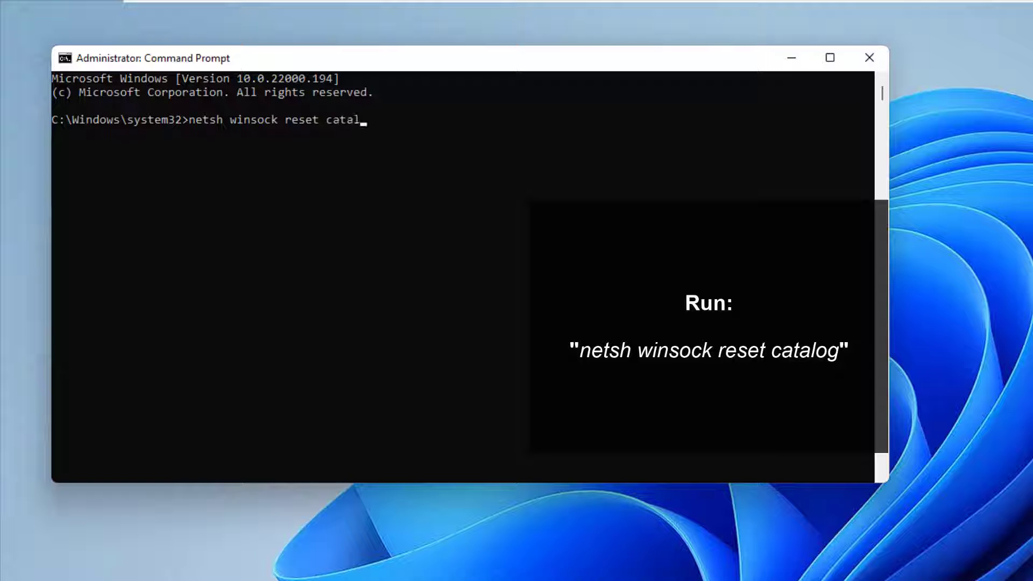
- Run "netsh winsock reset catalog" in the Command Prompt and clear the console with cls
key("Return")
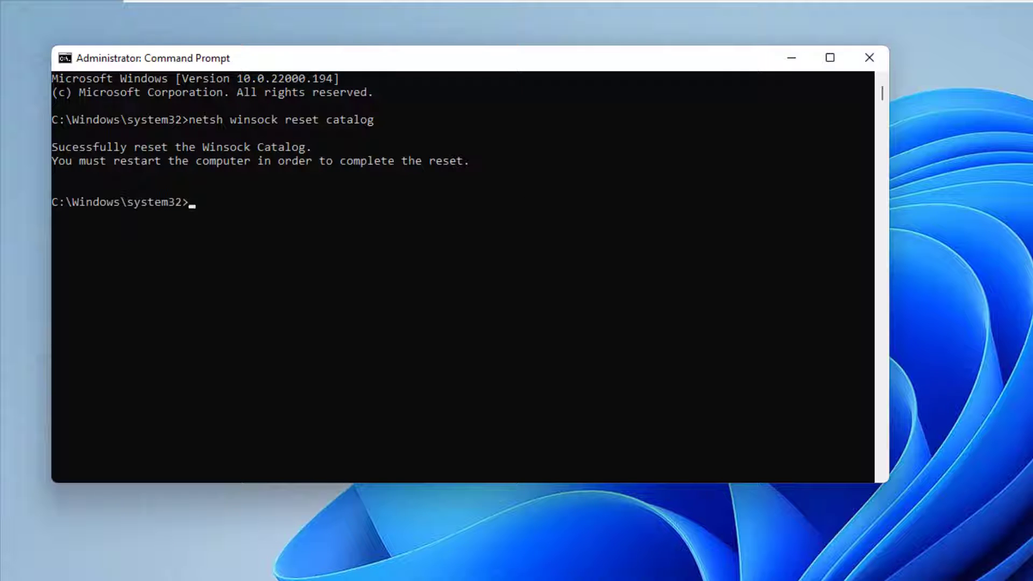
left_click(555, 339)
type("cls")
key("Return")
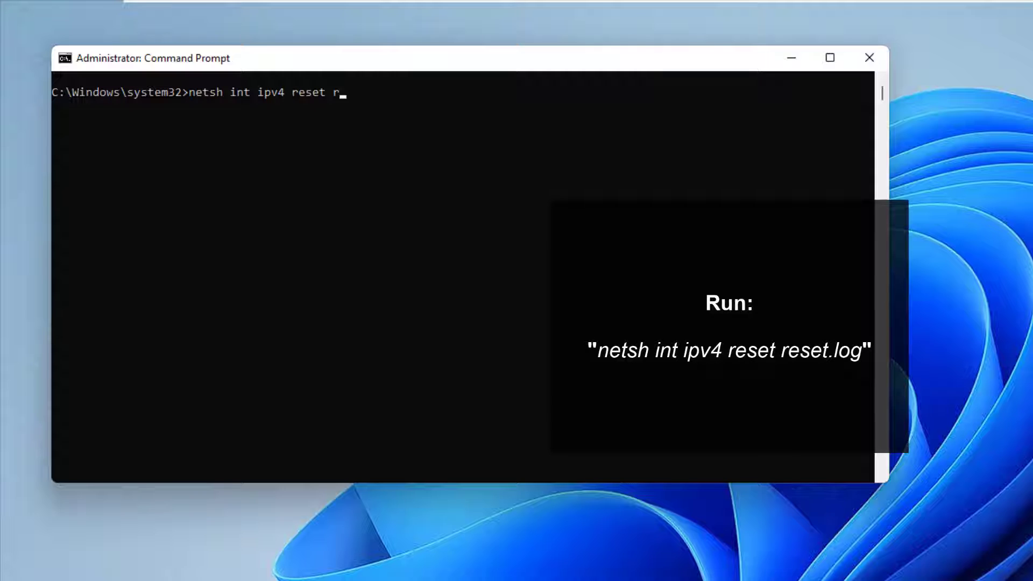
- Reset the IPv4 stack with "netsh int ipv4 reset reset.log" and exit the Command Prompt
type("et.log")
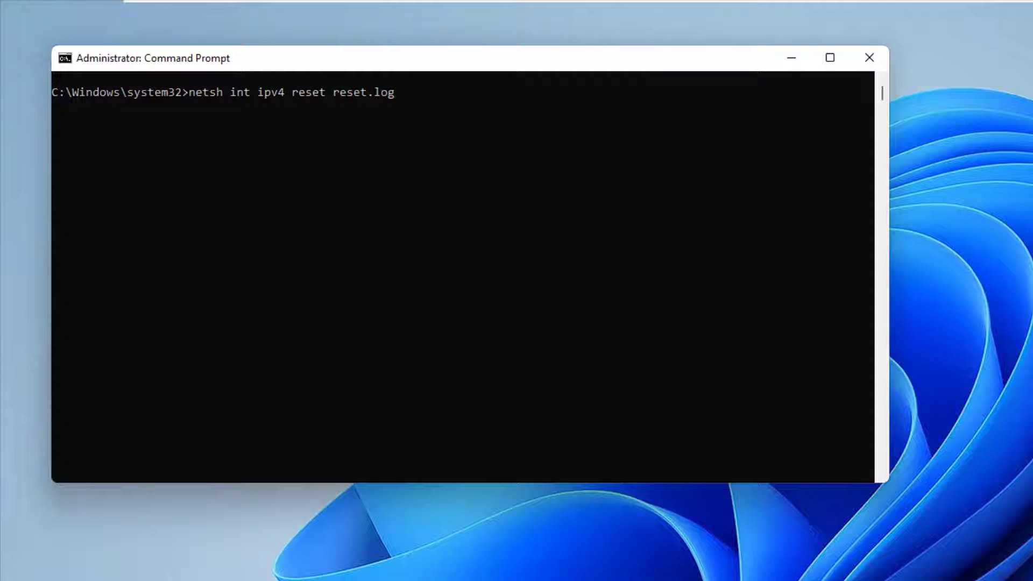
key("Return")
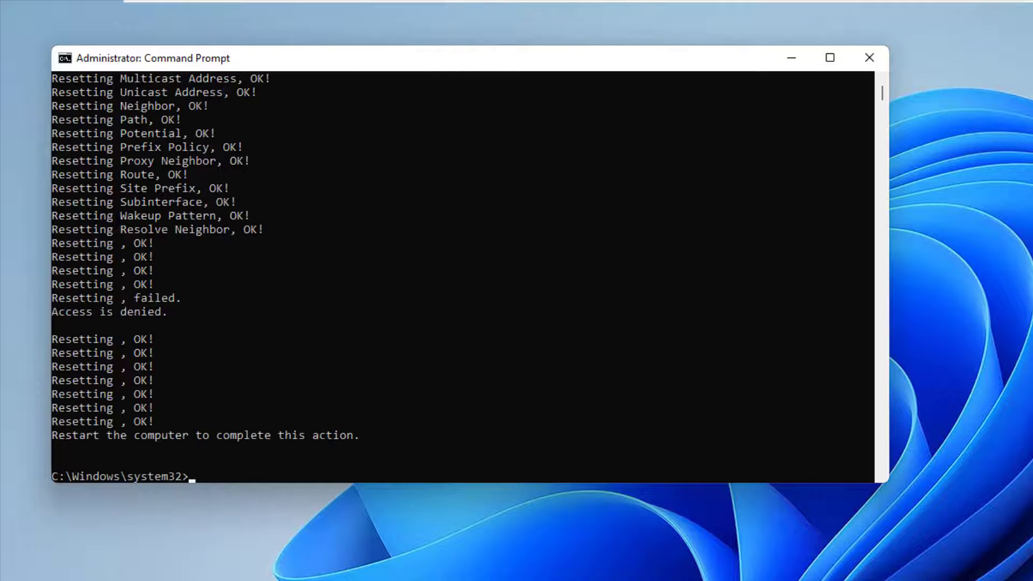
scroll(462, 277, "up", 3)
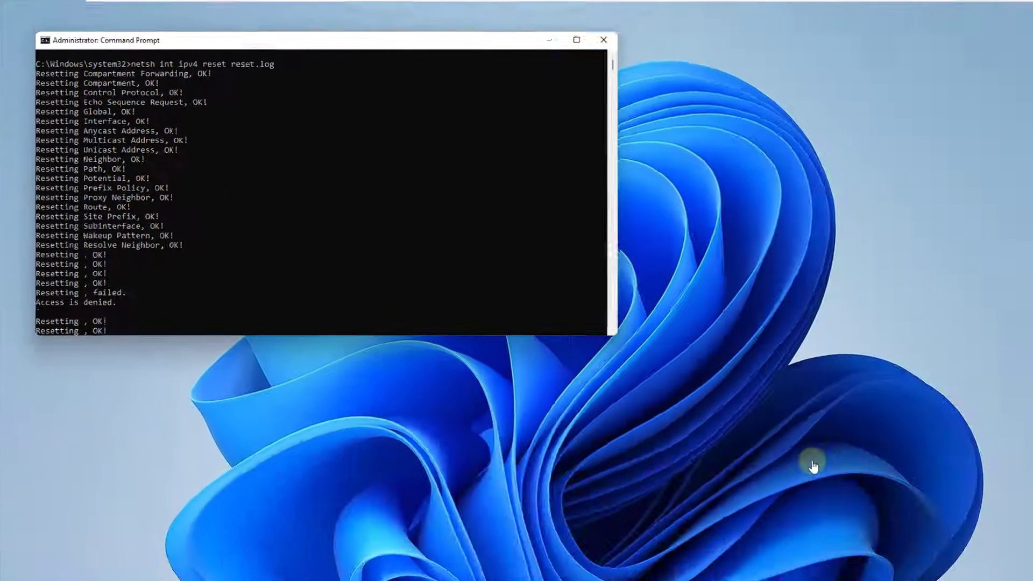
left_click(699, 338)
type("e")
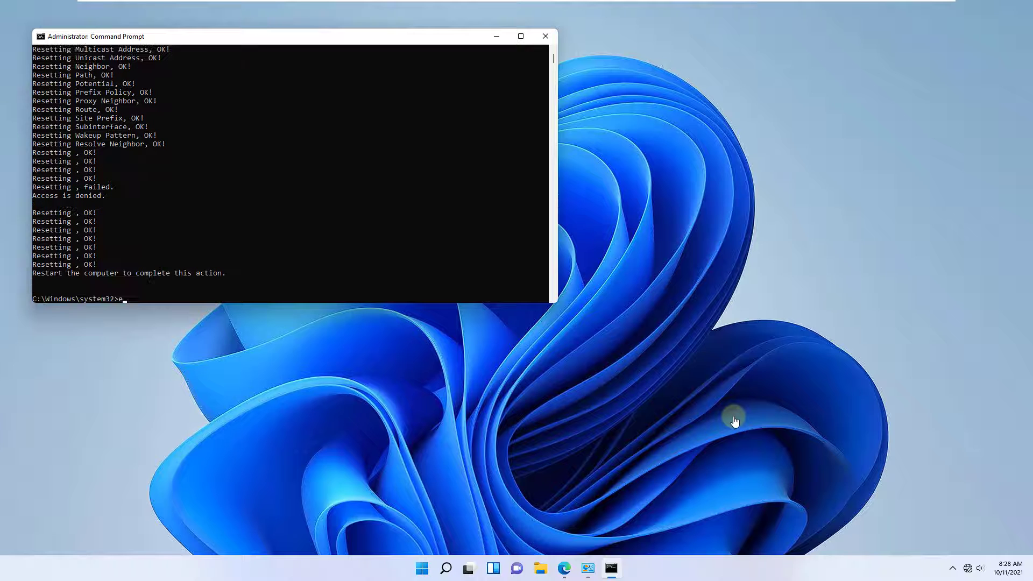
key("Return")
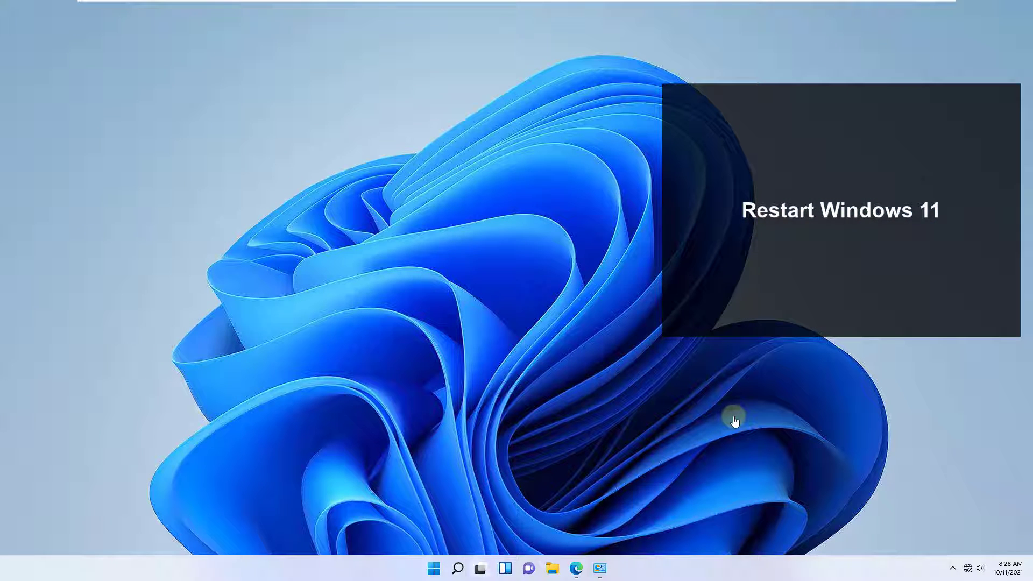
- Restart the computer so that the network resets take effect
key("super")
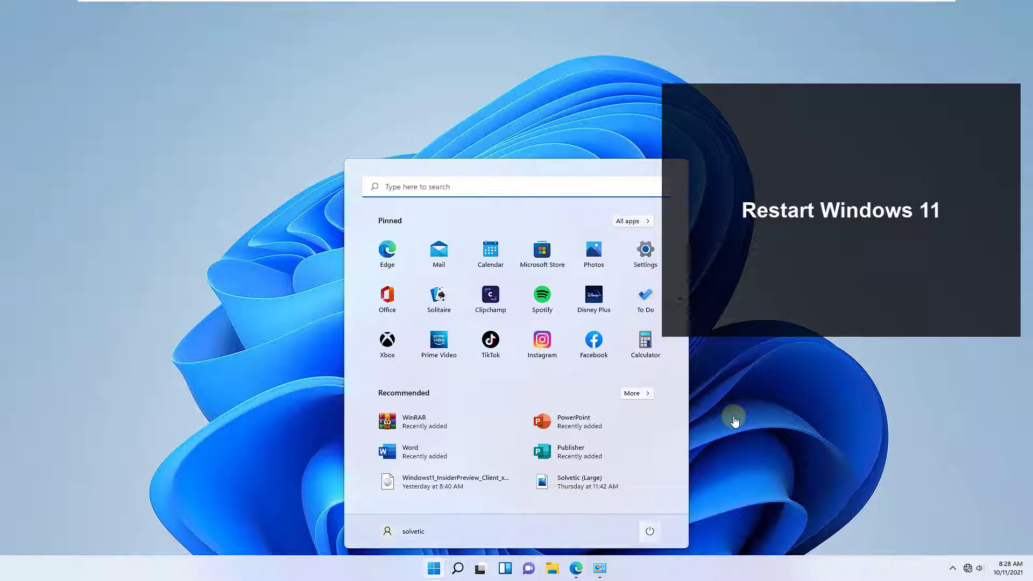
left_click(650, 531)
left_click(651, 507)
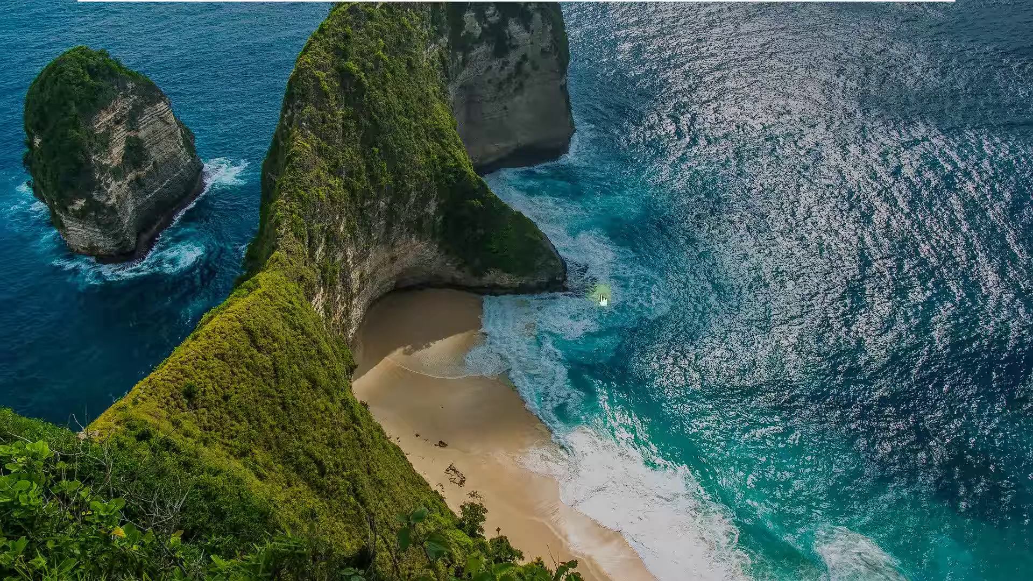
- Sign in with the account password and look through the solvetic.com home page in Edge to check Internet access
left_click(551, 286)
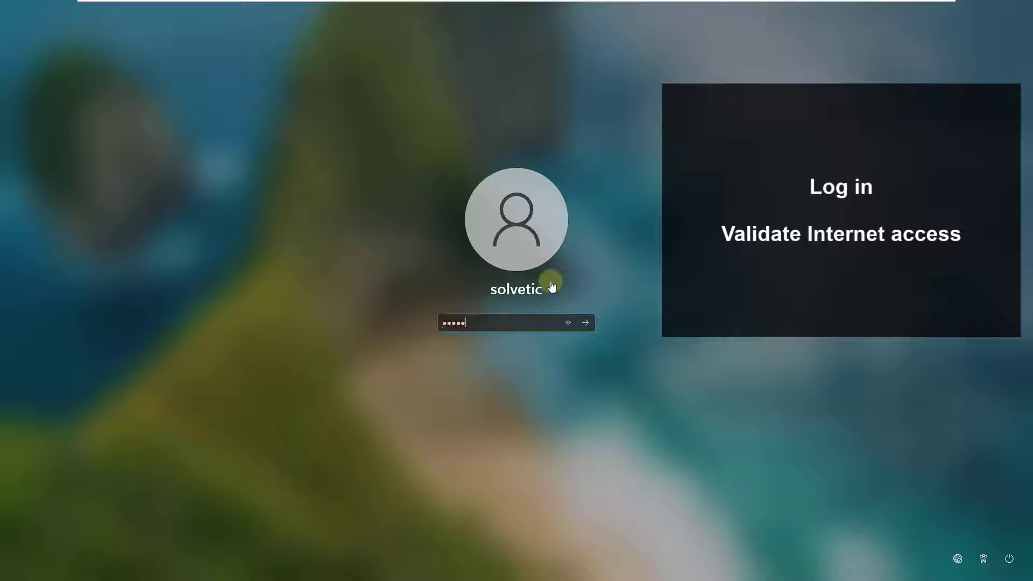
key("Return")
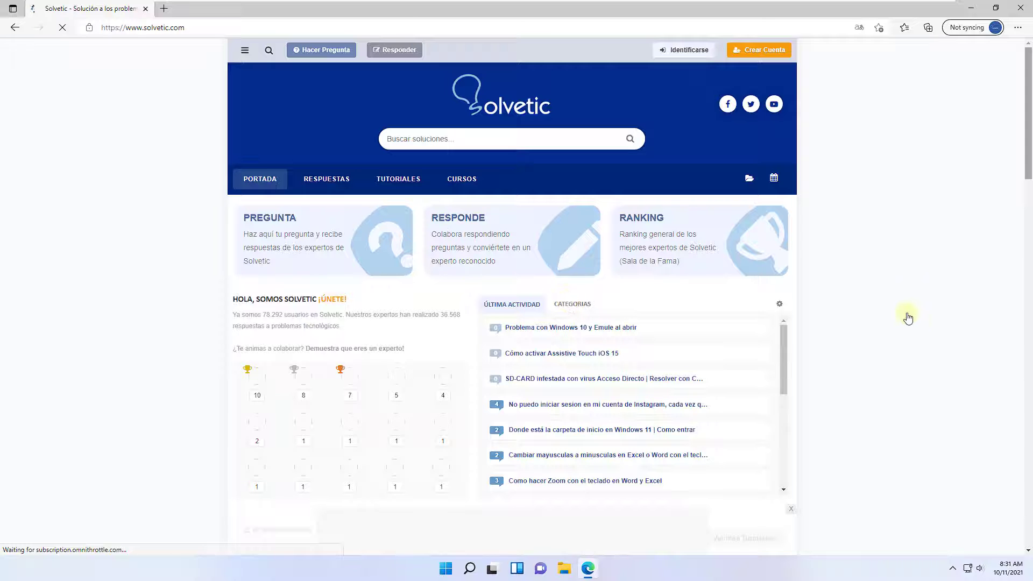
scroll(908, 319, "down", 9)
scroll(909, 318, "up", 9)
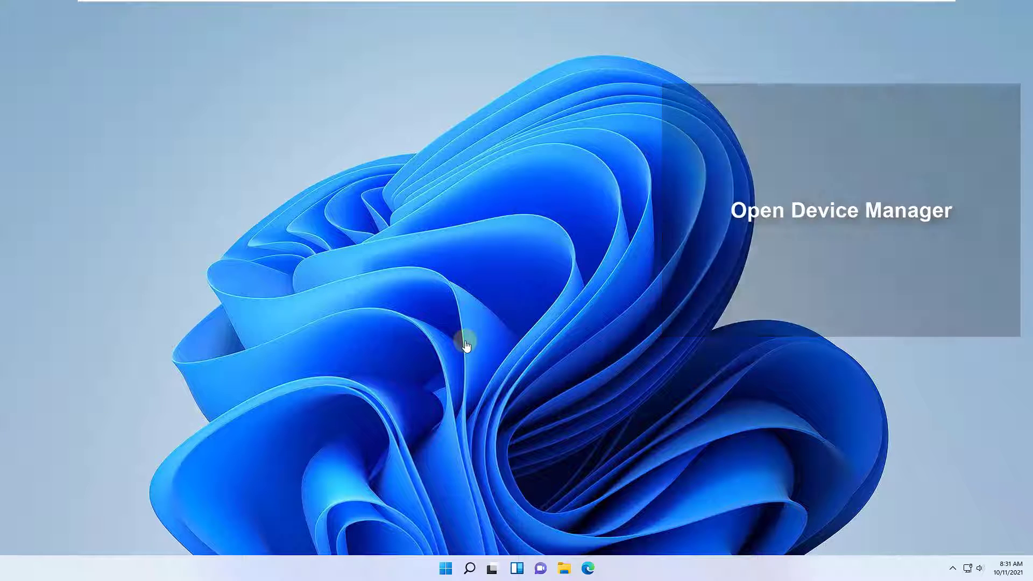
- Uninstall the 802.11n USB Wireless LAN Card network adapter in Device Manager and close it
key("super+x")
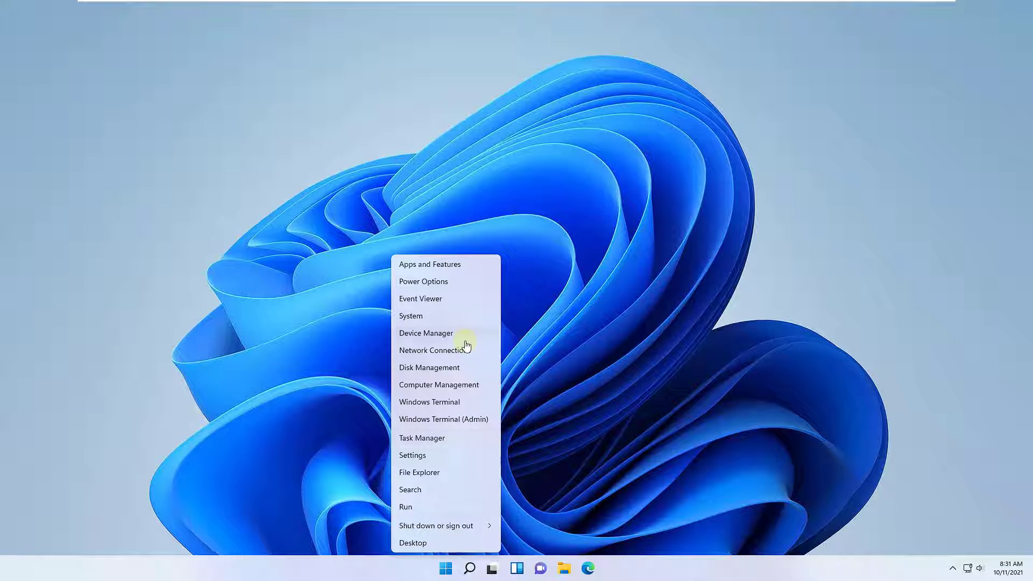
left_click(466, 341)
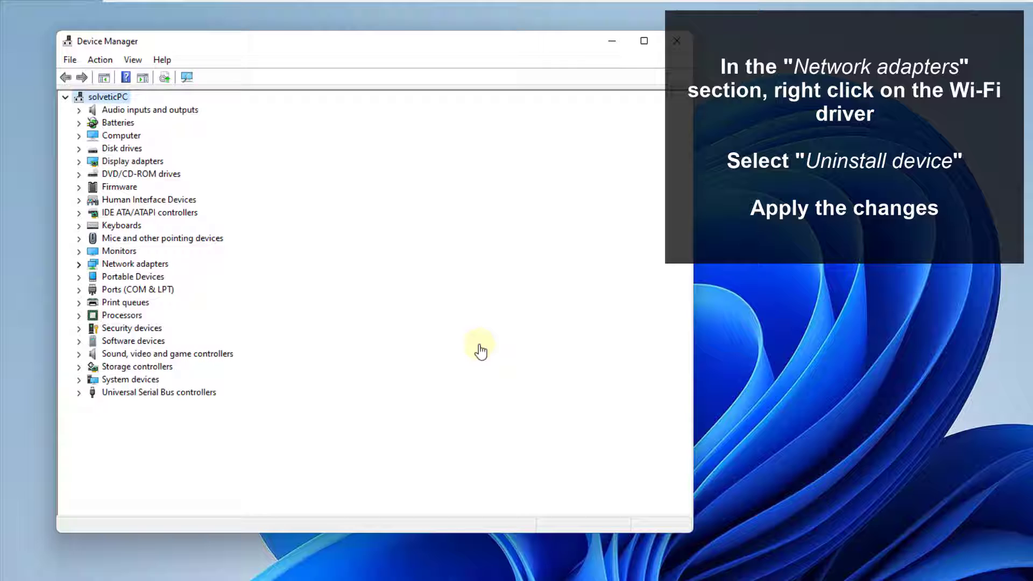
left_click(79, 264)
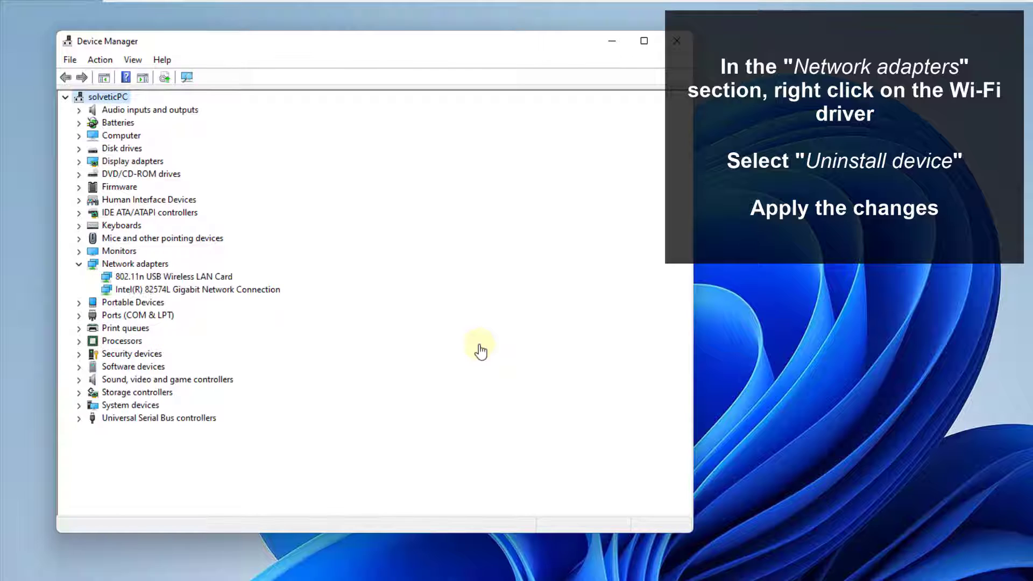
left_click(174, 277)
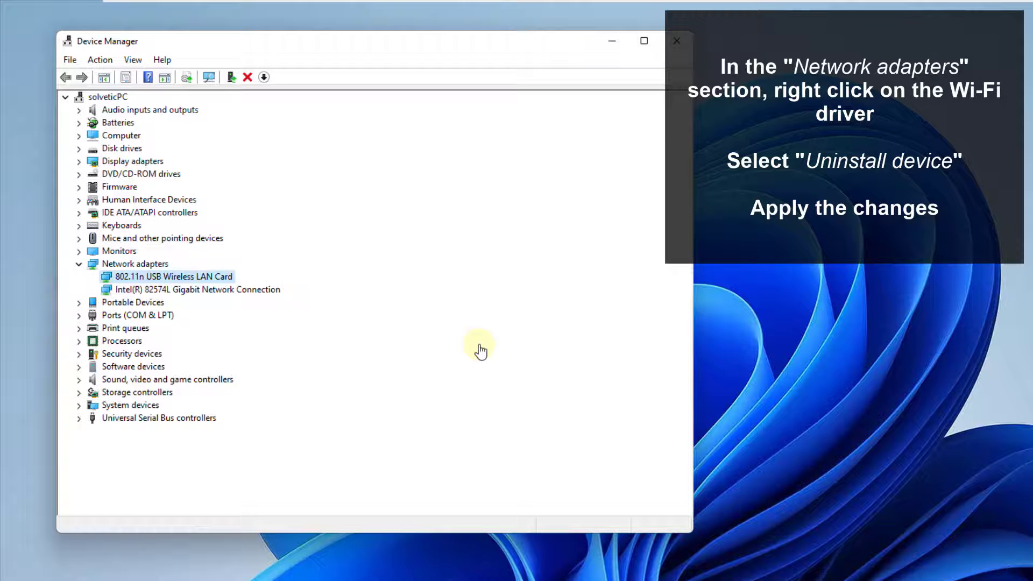
right_click(143, 277)
left_click(177, 319)
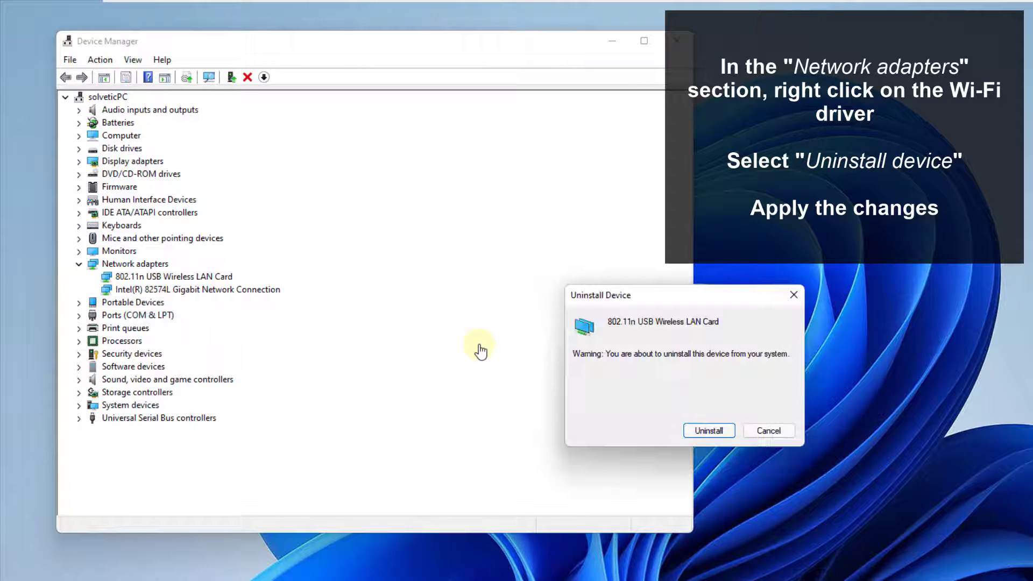
key("Return")
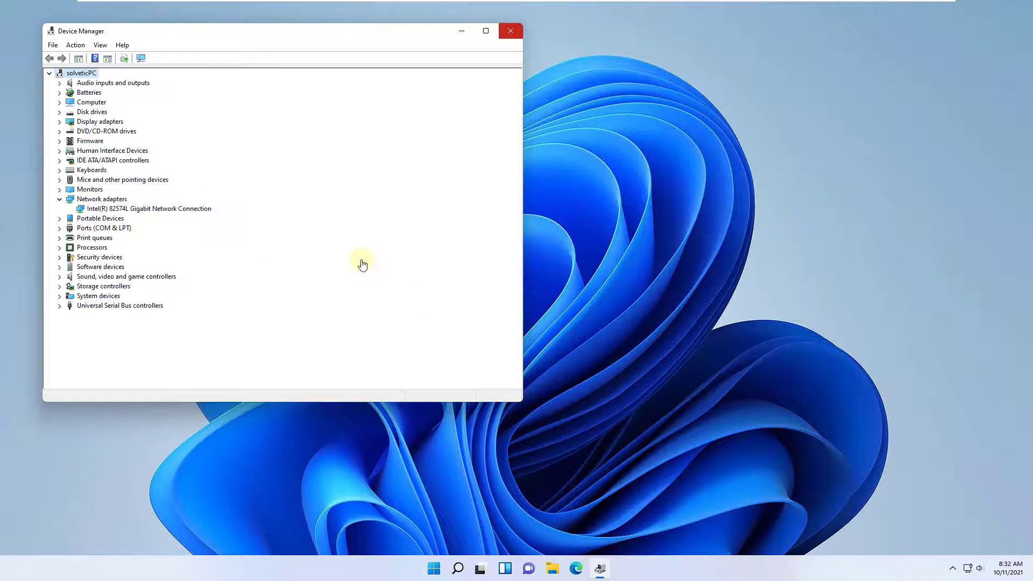
left_click(511, 31)
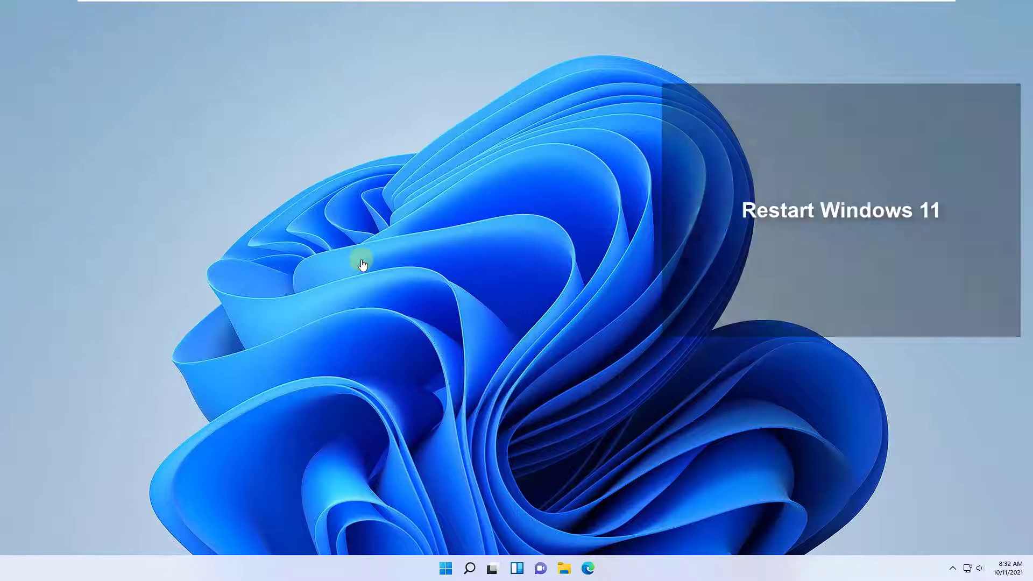
- Restart Windows to complete the wireless adapter's removal
key("super")
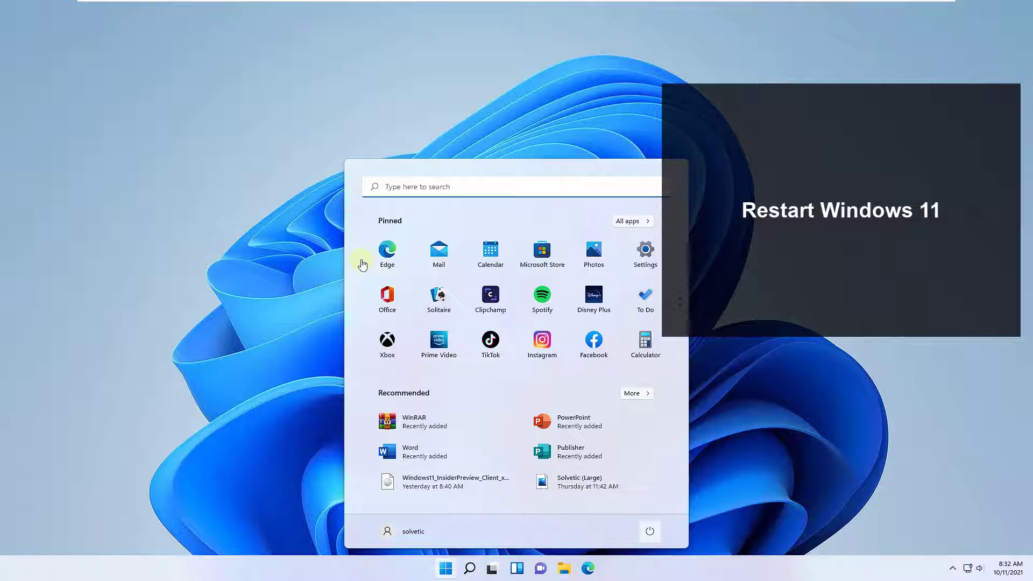
left_click(650, 531)
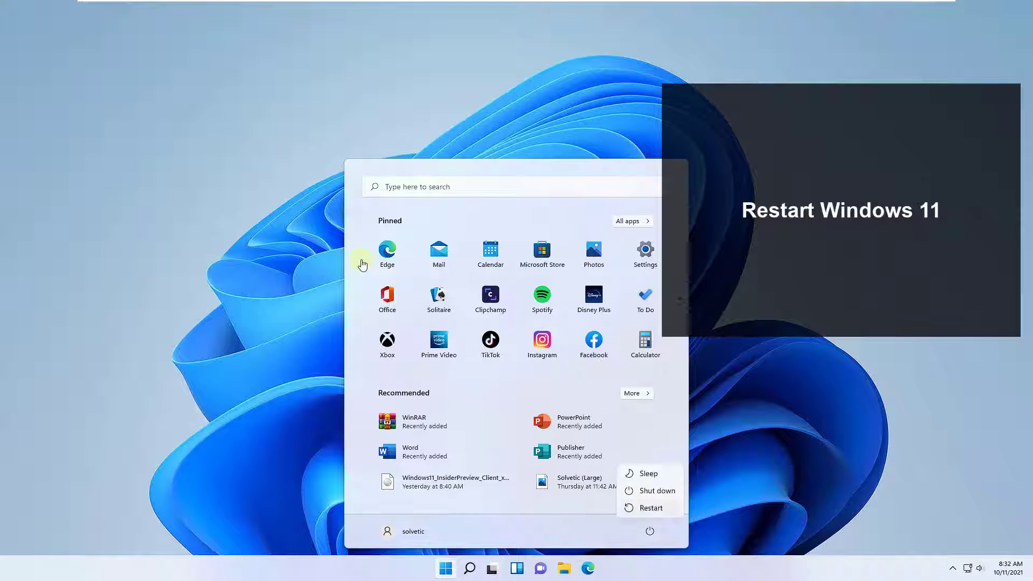
left_click(650, 508)
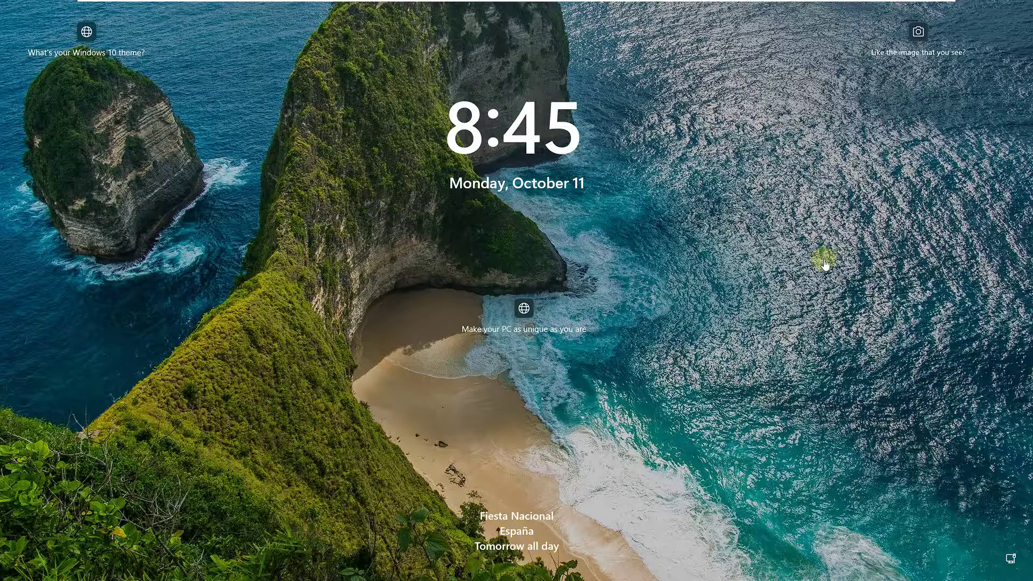
- Sign in with the account password and load solvetic.com in Edge to test Internet access, leaving the desktop clear
left_click(823, 260)
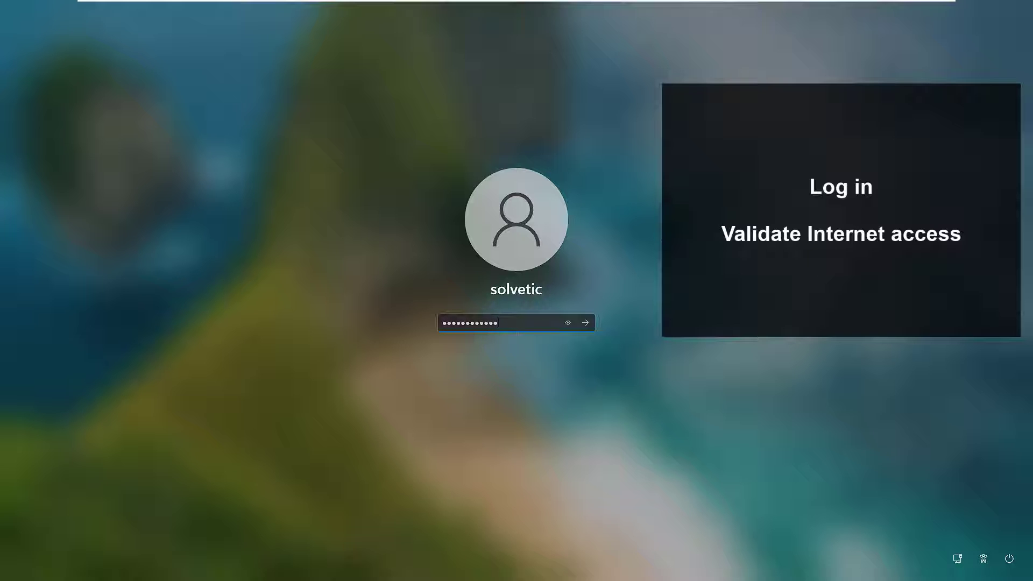
key("Return")
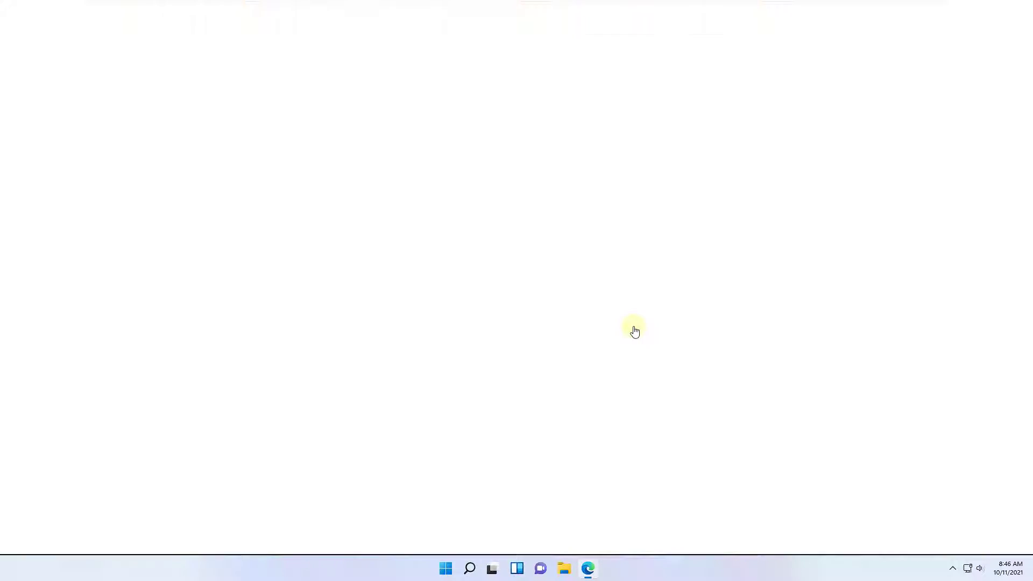
type("solvetic.com")
key("Return")
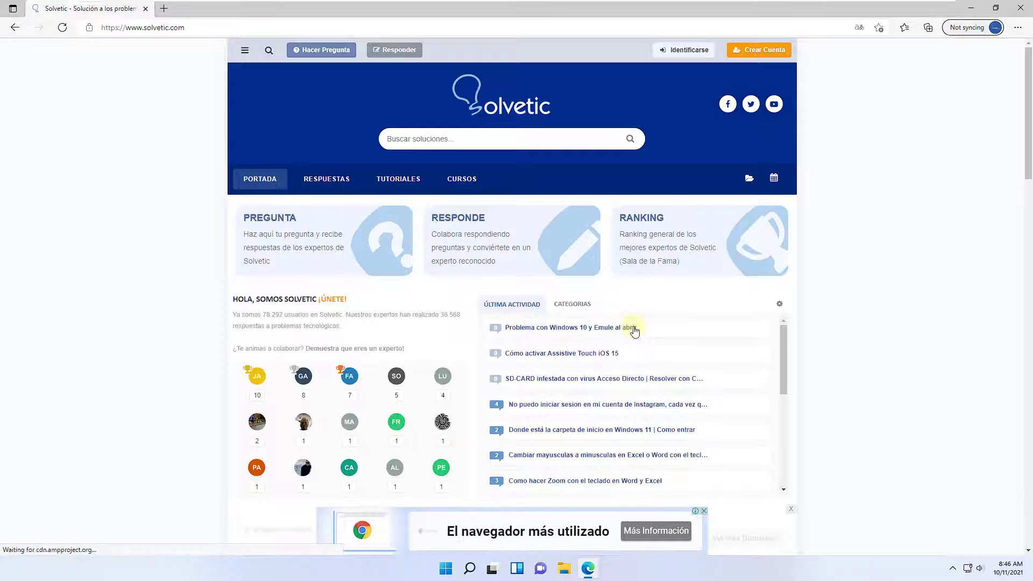
key("super+Down")
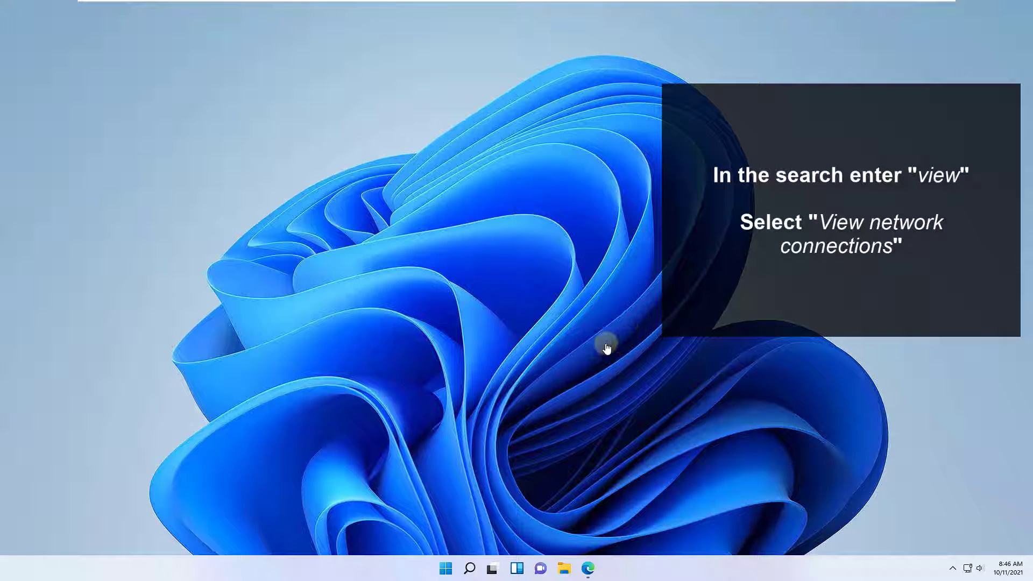
- Search Windows for "view" and open View network connections
key("super")
type("view")
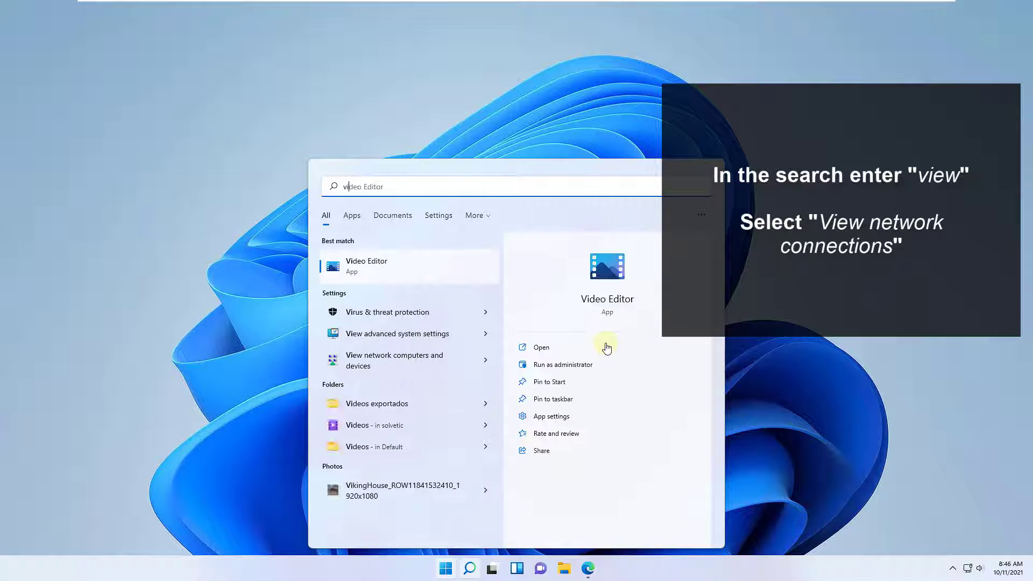
key("Up")
key("Up")
key("Up")
key("Up")
key("Up")
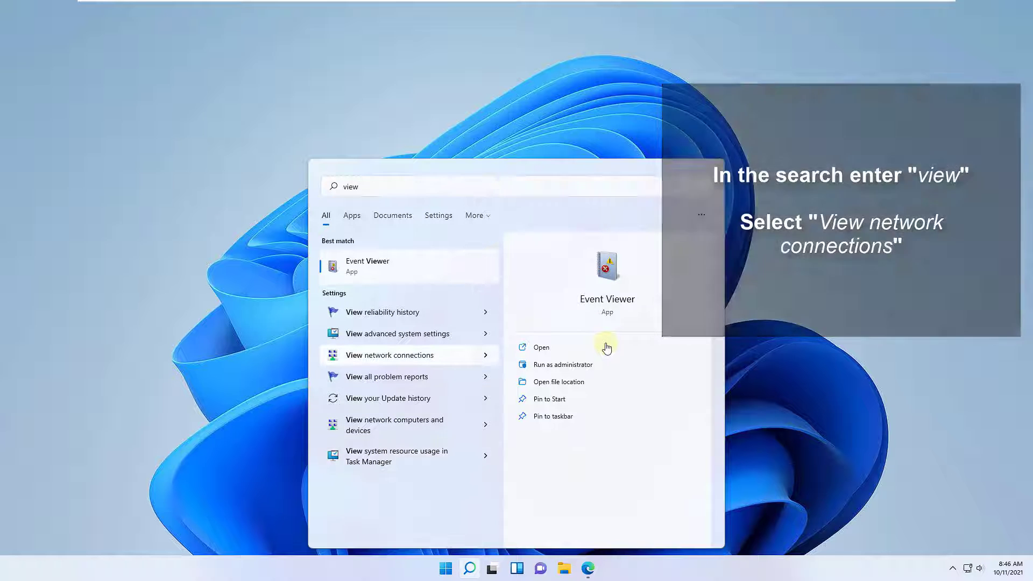
key("Return")
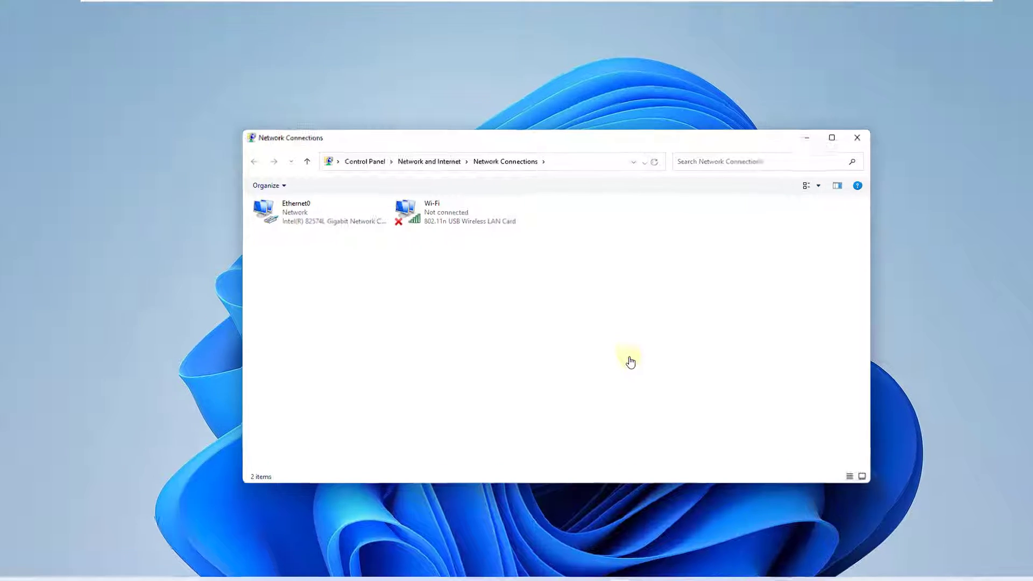
- Open the properties of the Ethernet0 connection
key("Tab")
key("Tab")
key("space")
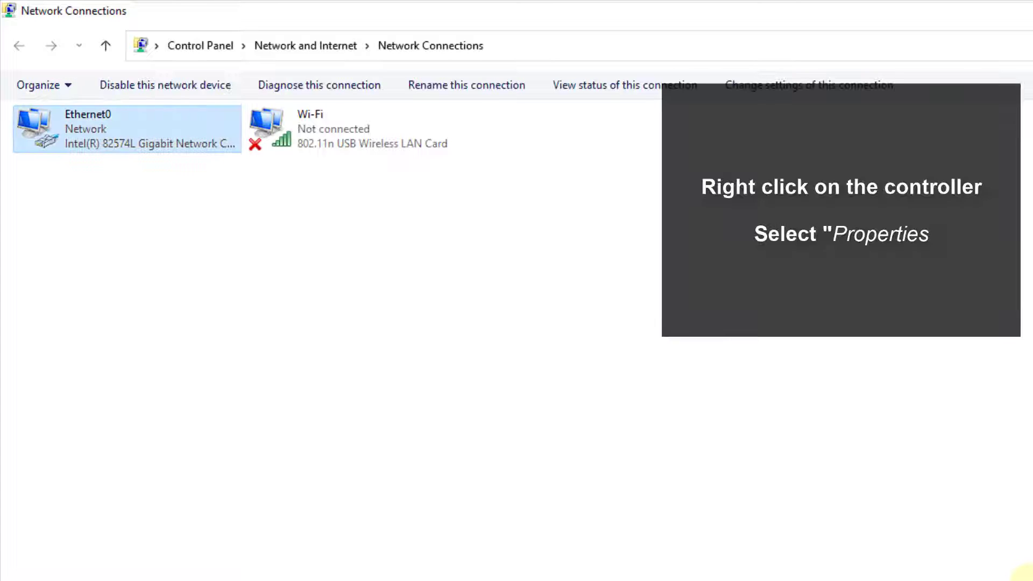
key("shift+F10")
key("Down")
key("Down")
key("Return")
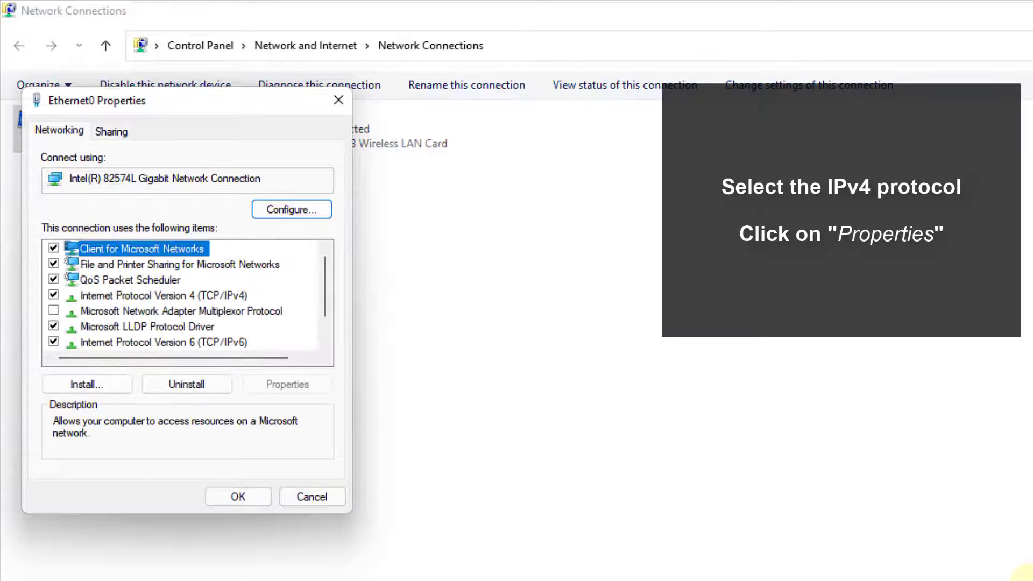
- Open the properties of Internet Protocol Version 4 (TCP/IPv4) for this connection
key("Down")
key("Down")
key("Down")
key("Tab")
key("Tab")
key("Tab")
key("Return")
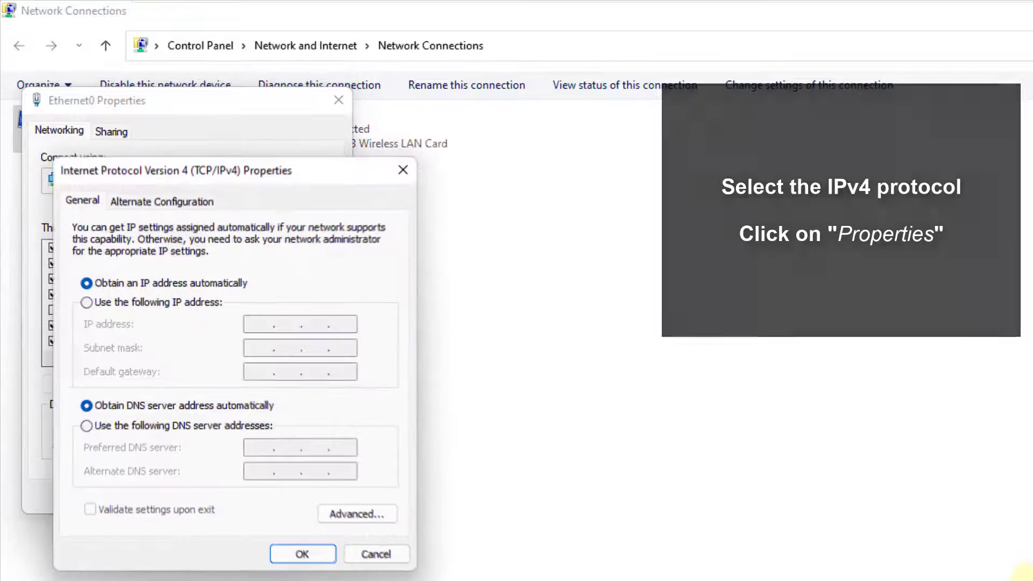
- Use custom DNS servers, preferred 8.8.8.8 and alternate 8.8.4.4, and apply the IPv4 settings
key("alt+e")
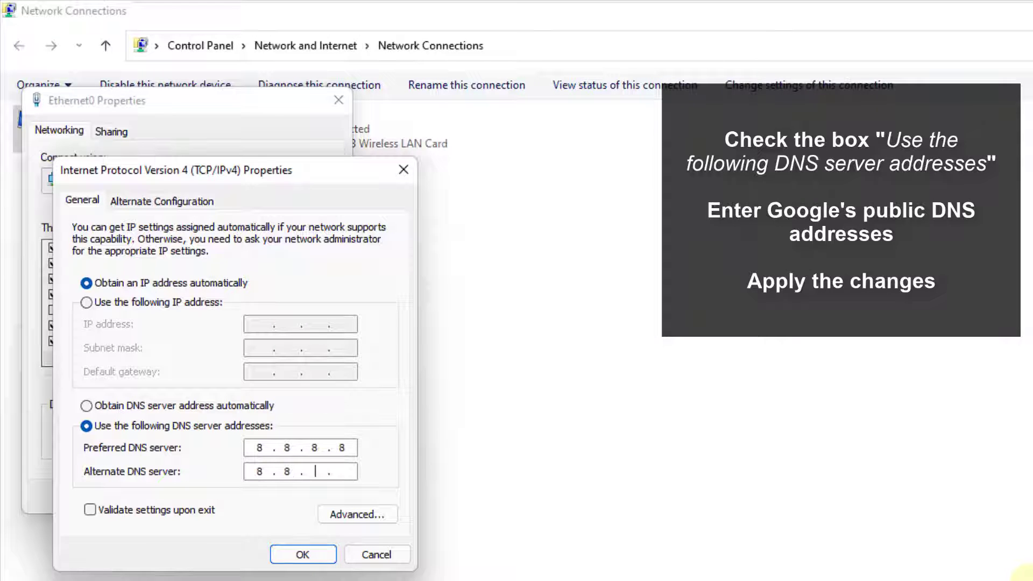
type("8.8.4.4")
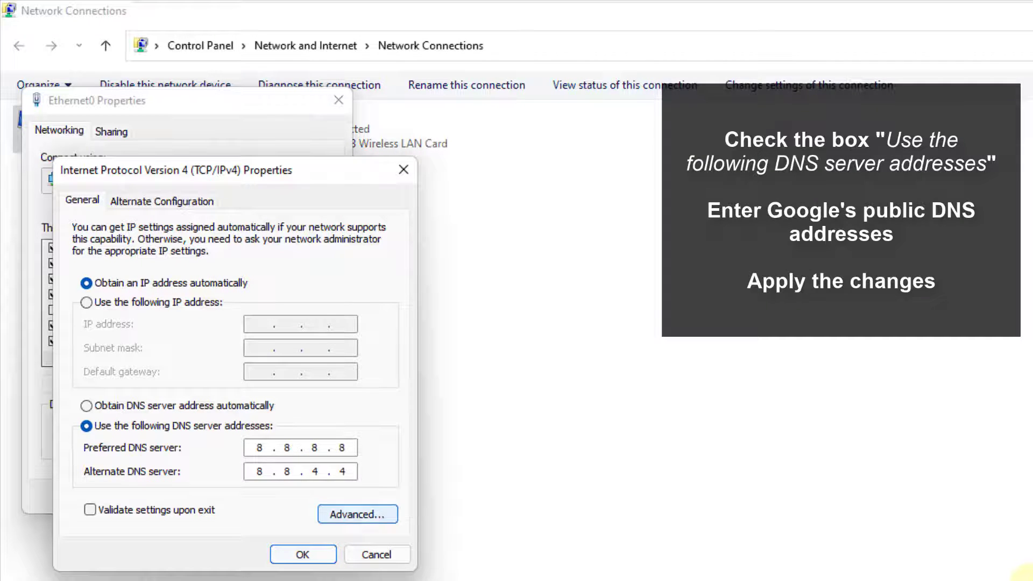
key("Return")
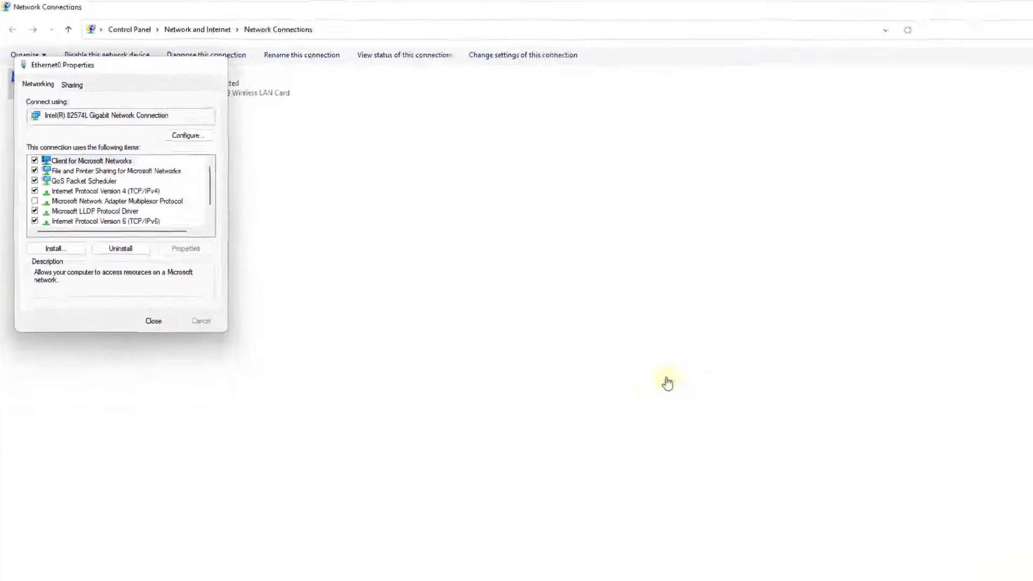
- Close the Ethernet0 connection properties and return to the desktop
key("Return")
key("super+d")
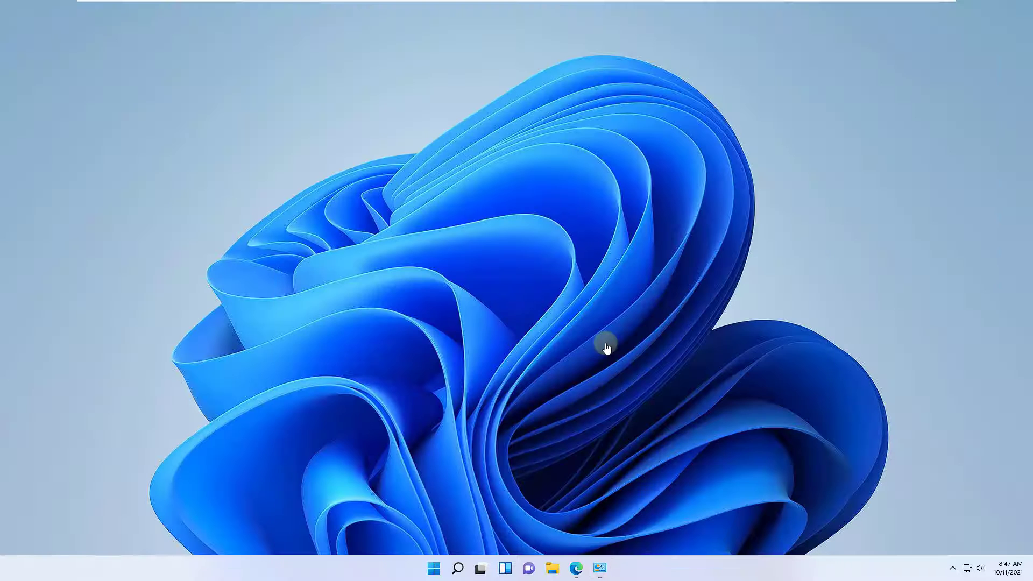
key("alt+Tab")
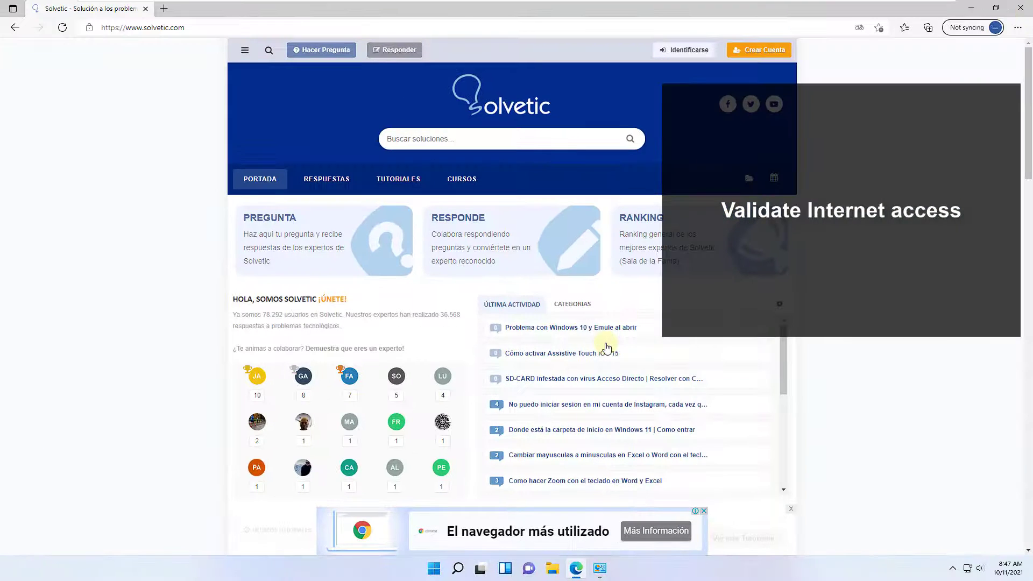
key("F5")
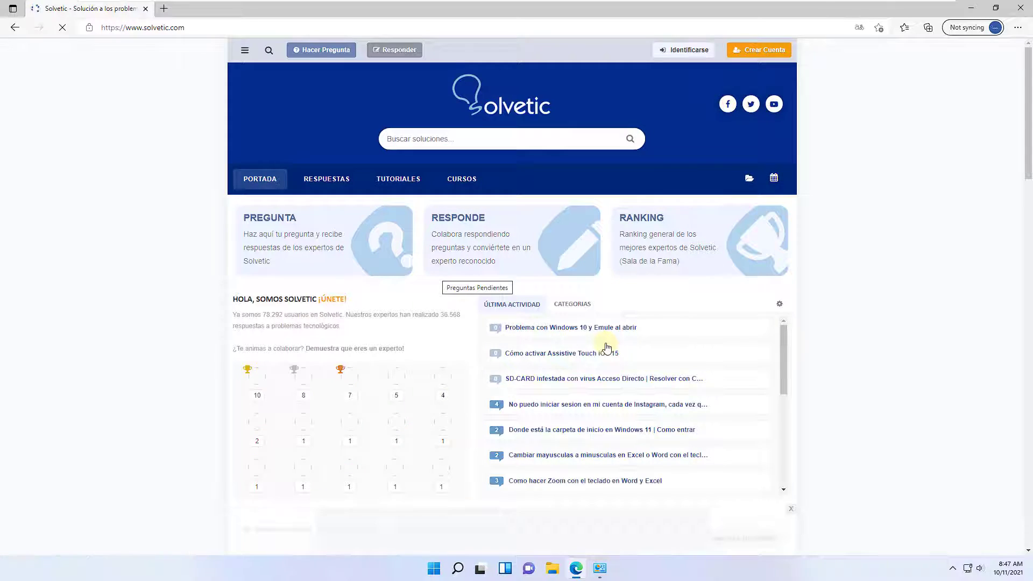
scroll(607, 347, "down", 10)
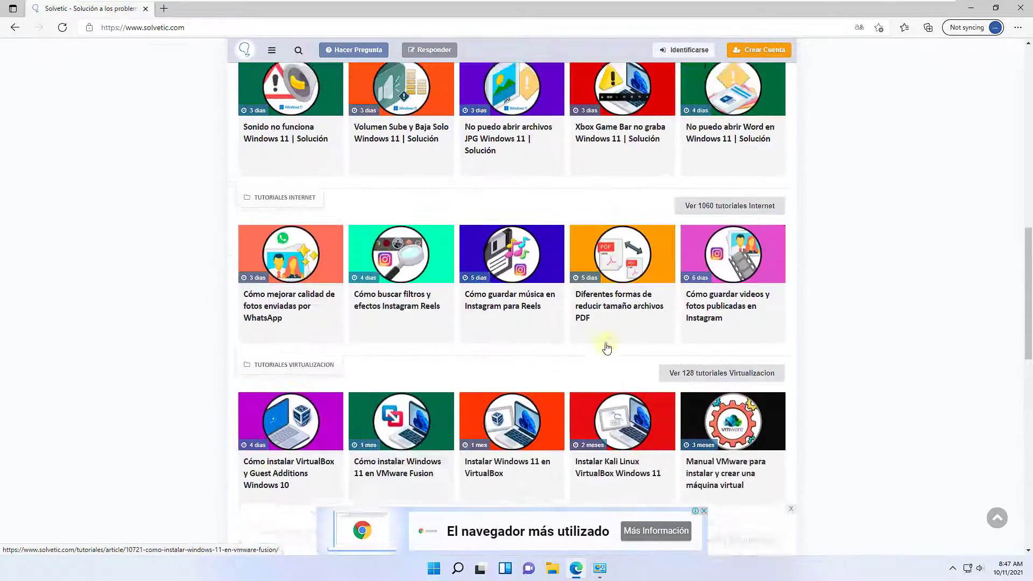
scroll(607, 347, "up", 10)
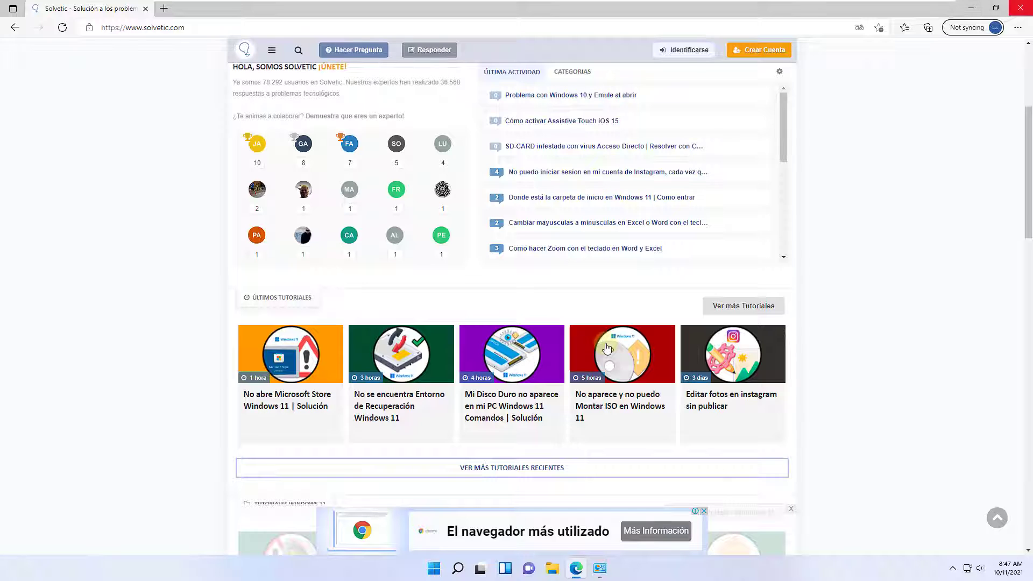
key("super+d")
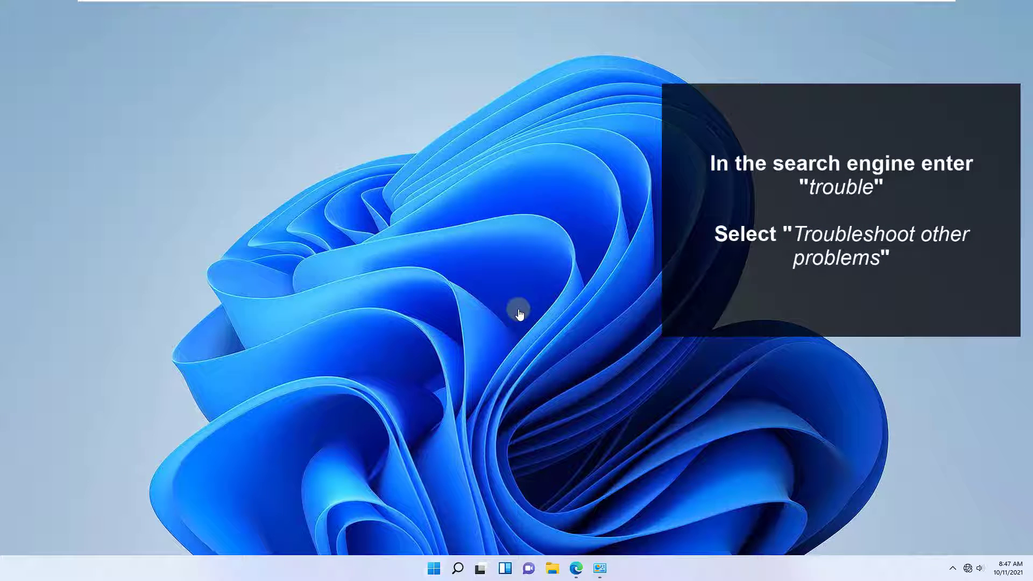
- Search Windows for "trouble" and open Troubleshoot Other problems
key("super")
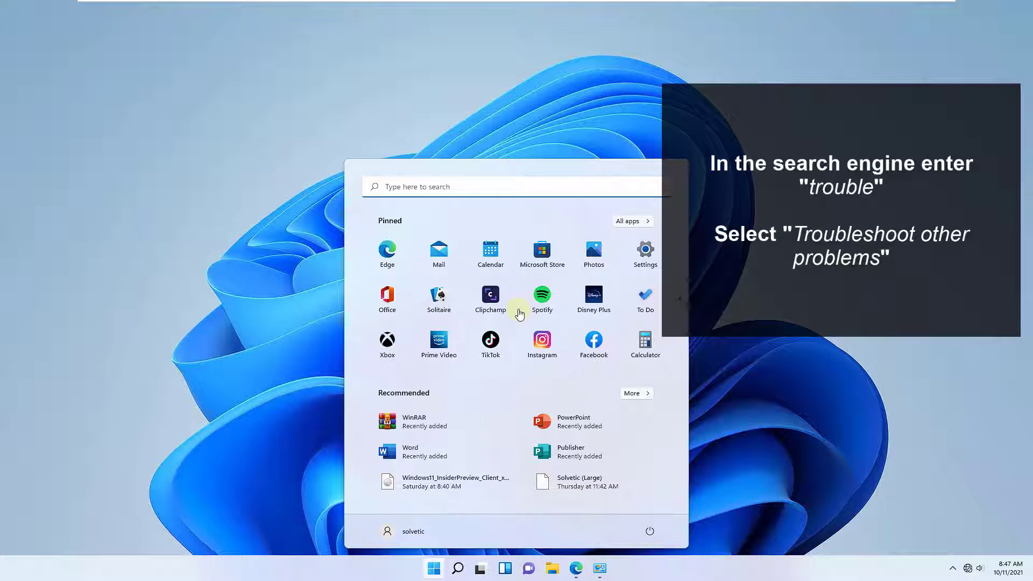
type("trouble")
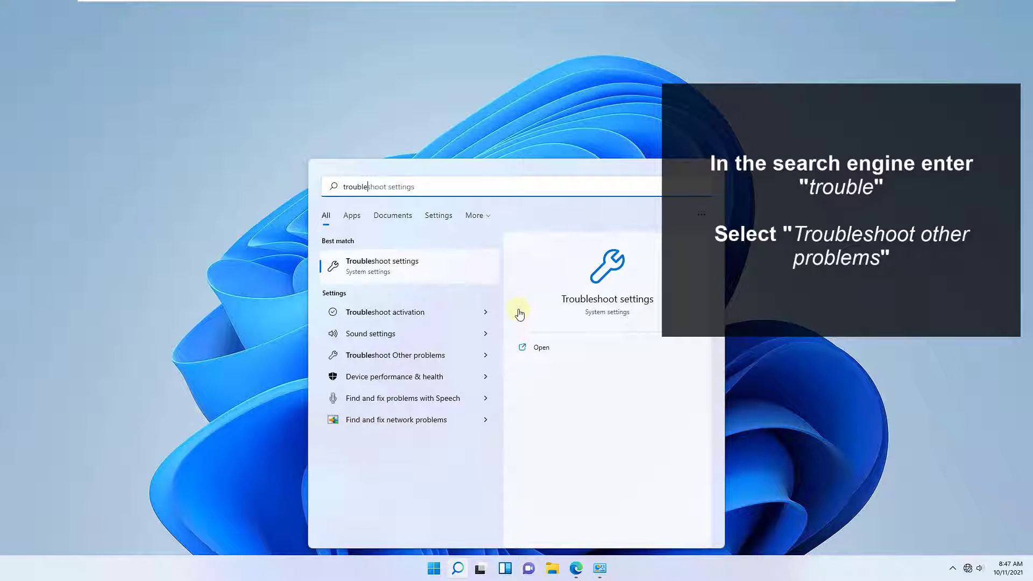
key("Down")
key("Down")
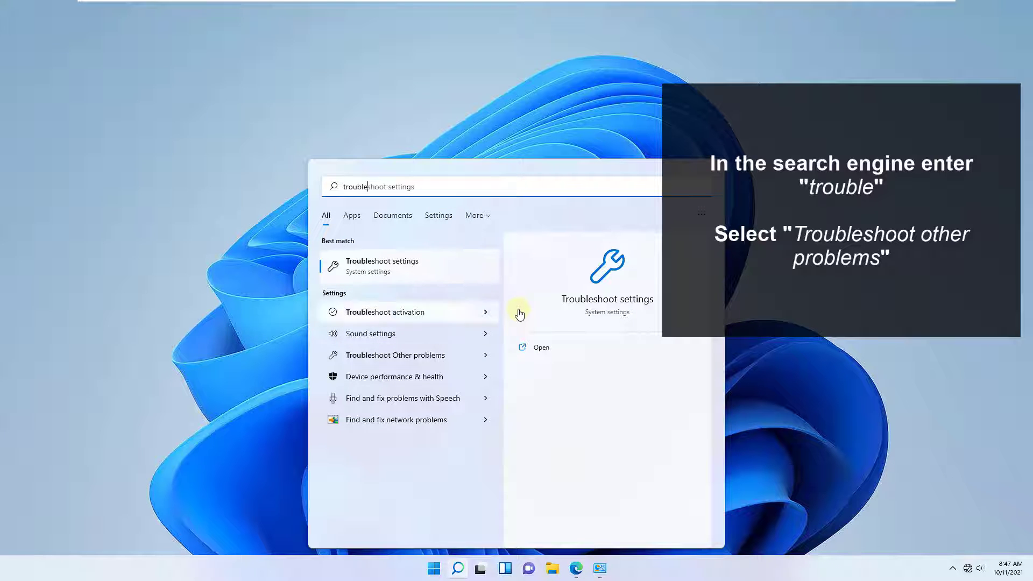
key("Return")
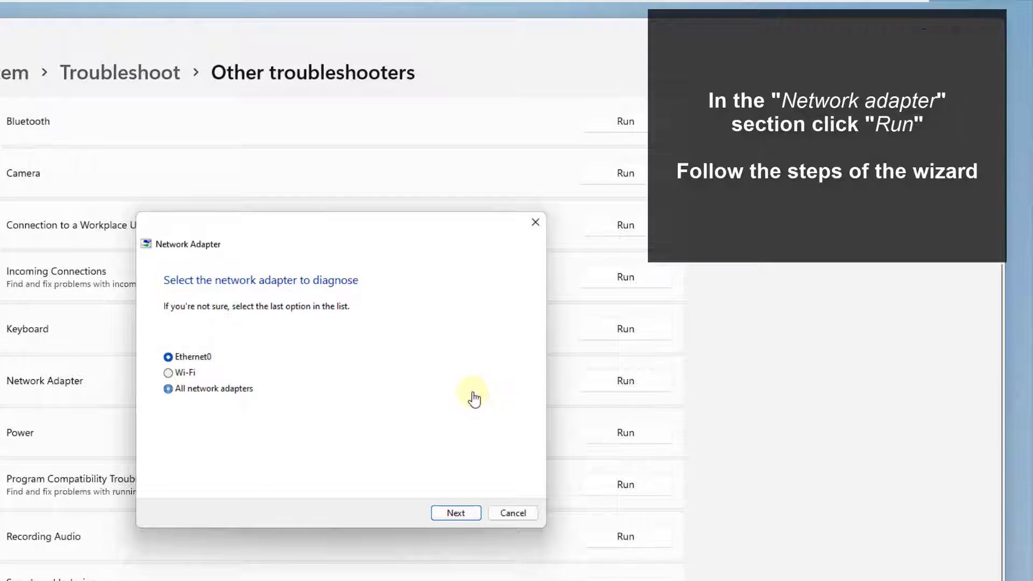
- Run the Network Adapter troubleshooter on all network adapters, applying its repairs as an administrator, and close the troubleshooting windows
key("Return")
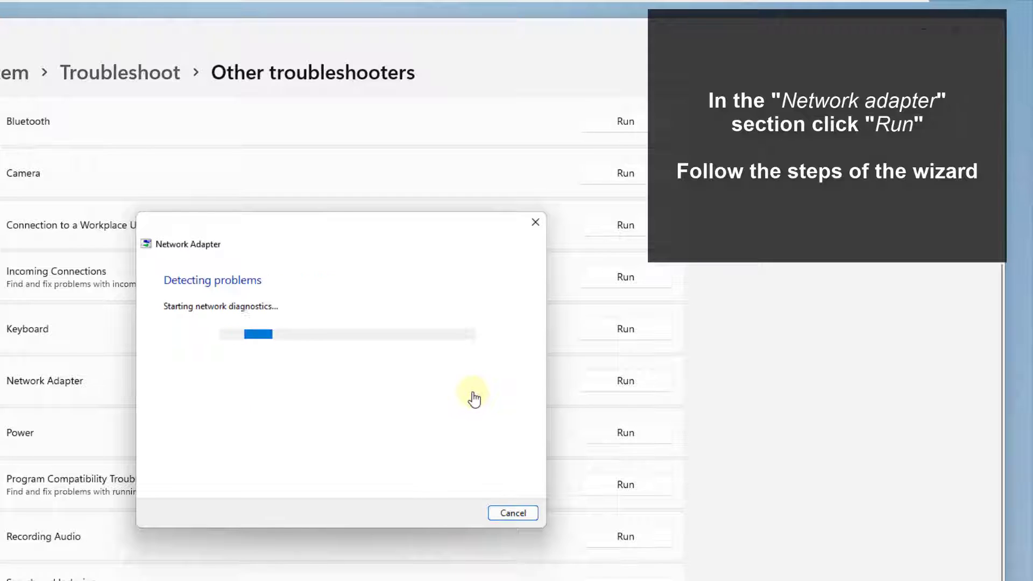
left_click(390, 417)
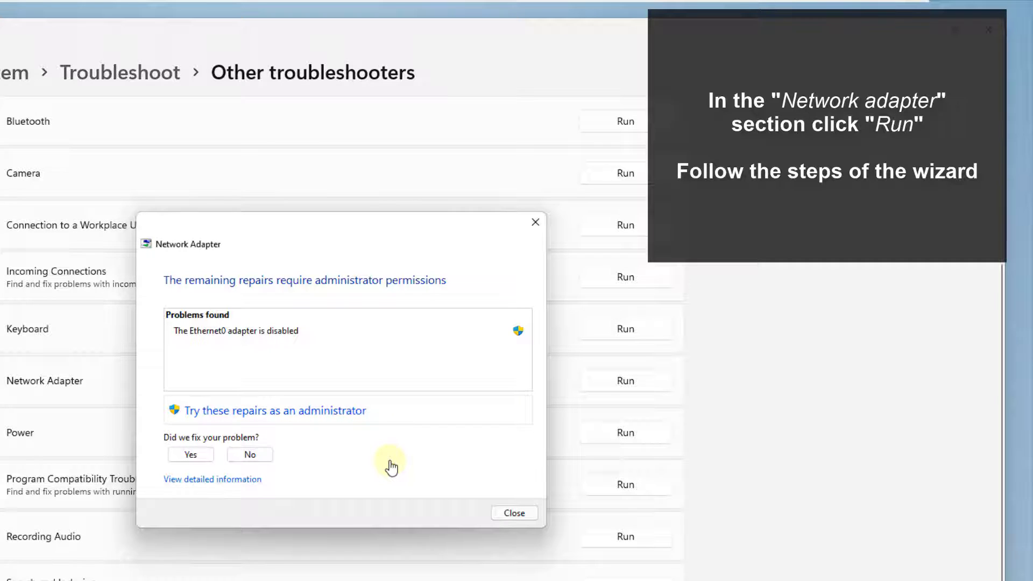
key("Return")
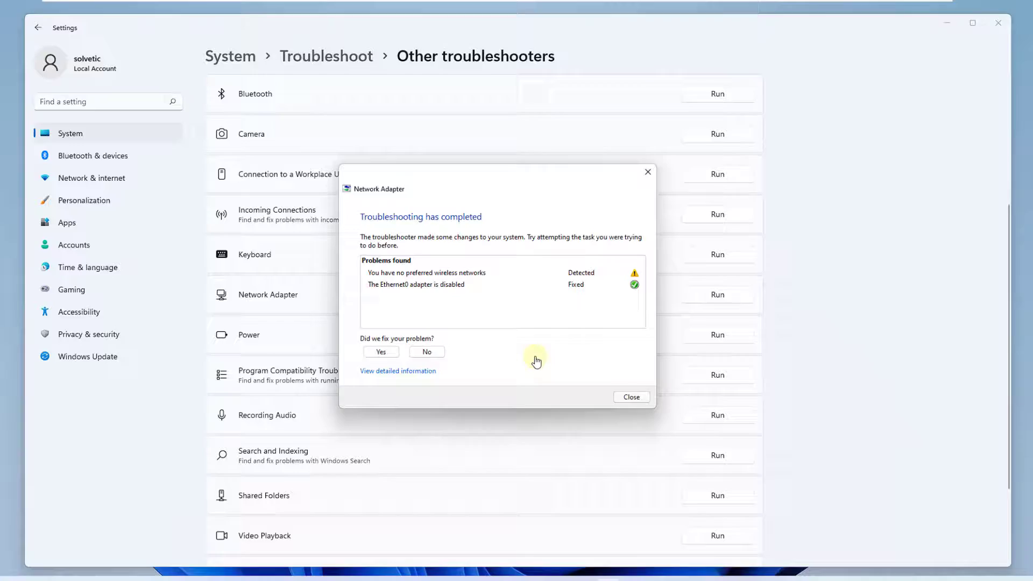
key("Escape")
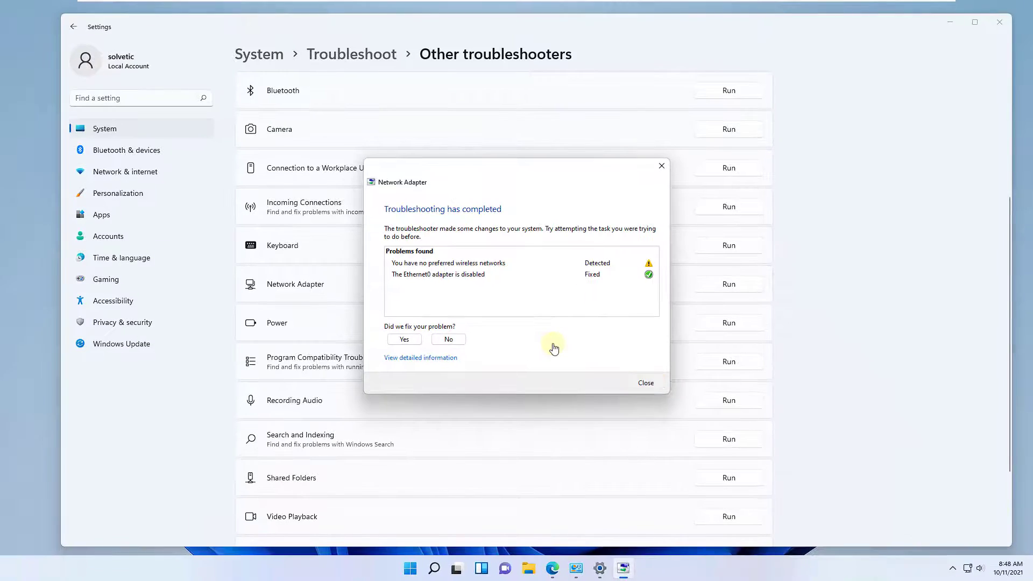
key("alt+F4")
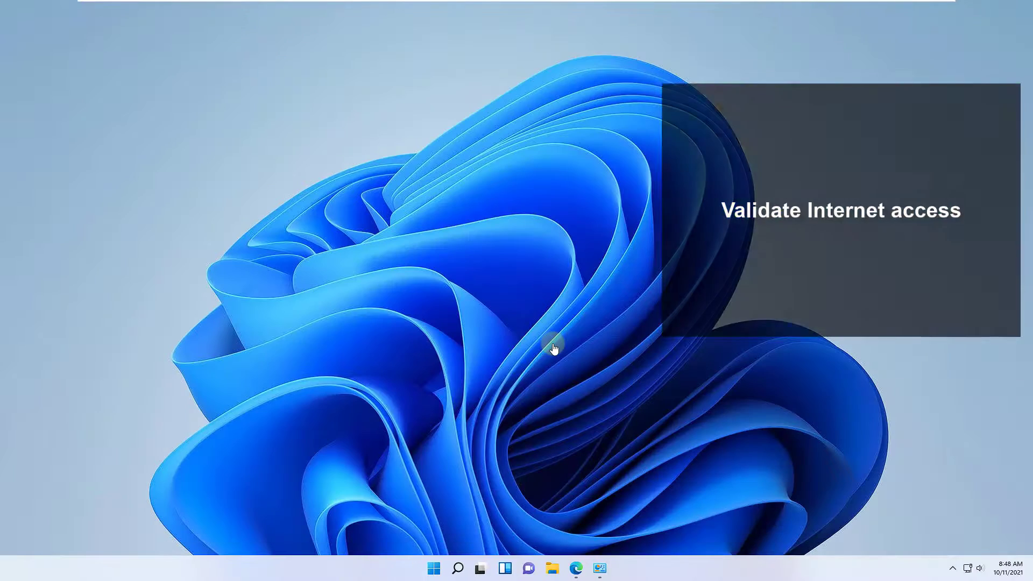